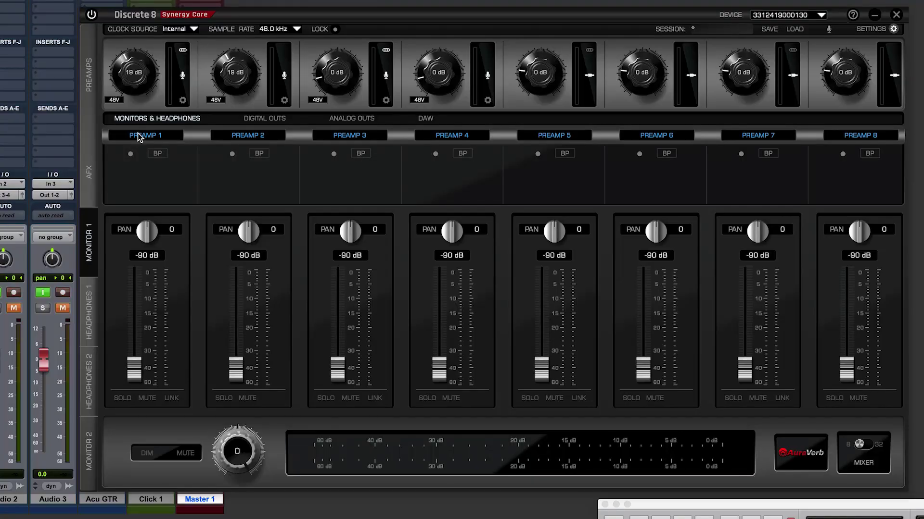
# Keep the first mixer channel's input source on Preamp 1.
pyautogui.click(140, 135)
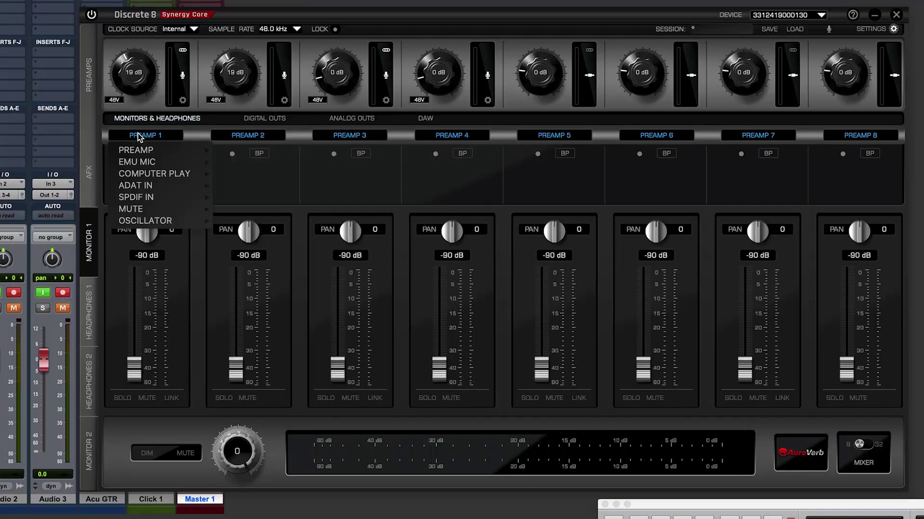
pyautogui.moveTo(137, 161)
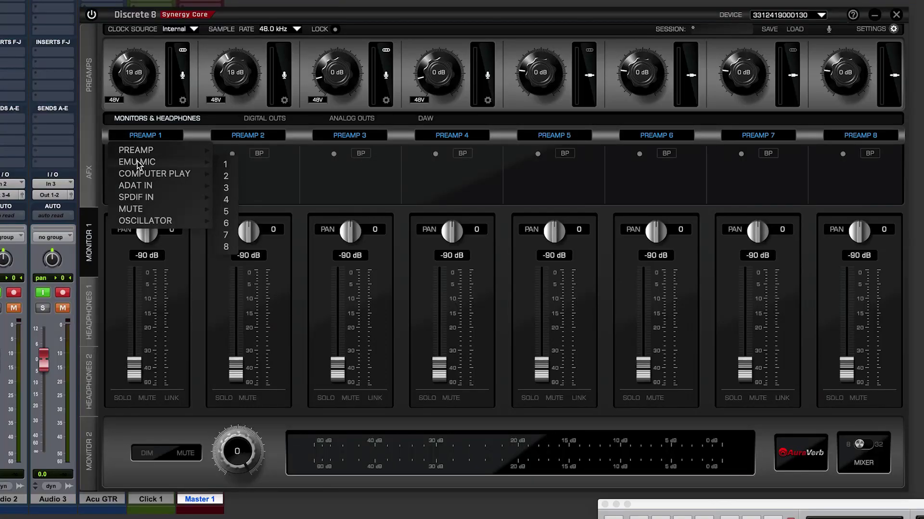
pyautogui.moveTo(138, 190)
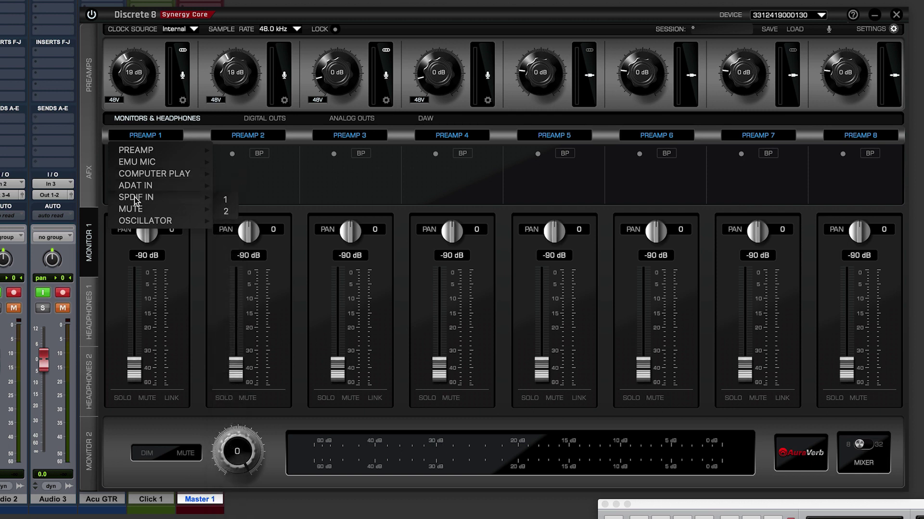
pyautogui.click(104, 183)
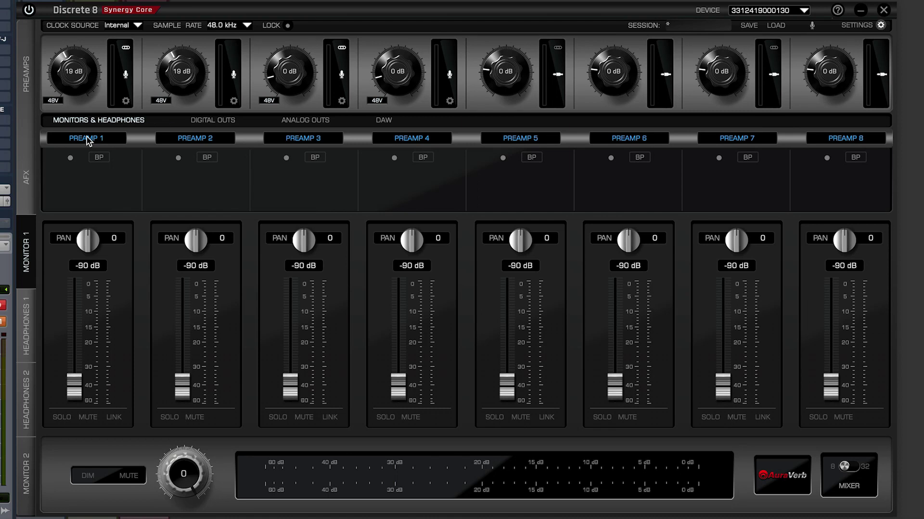
pyautogui.click(87, 138)
pyautogui.moveTo(94, 159)
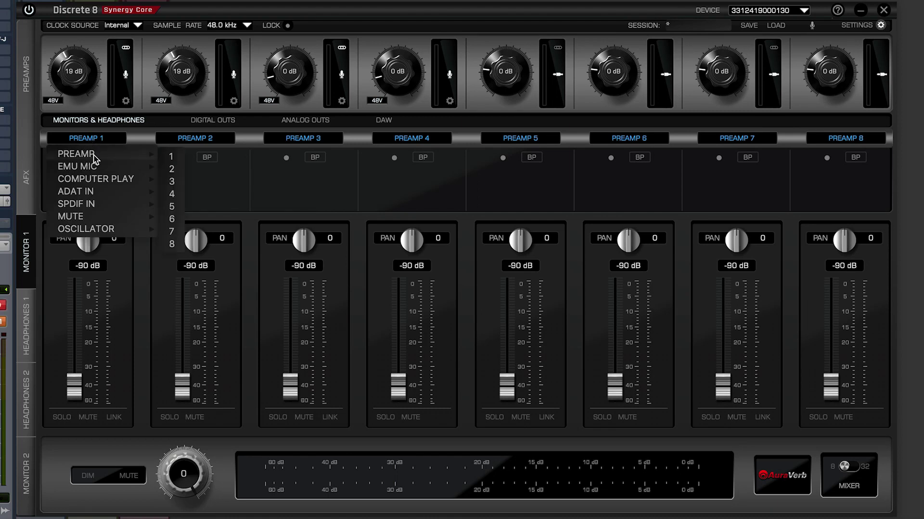
pyautogui.click(172, 158)
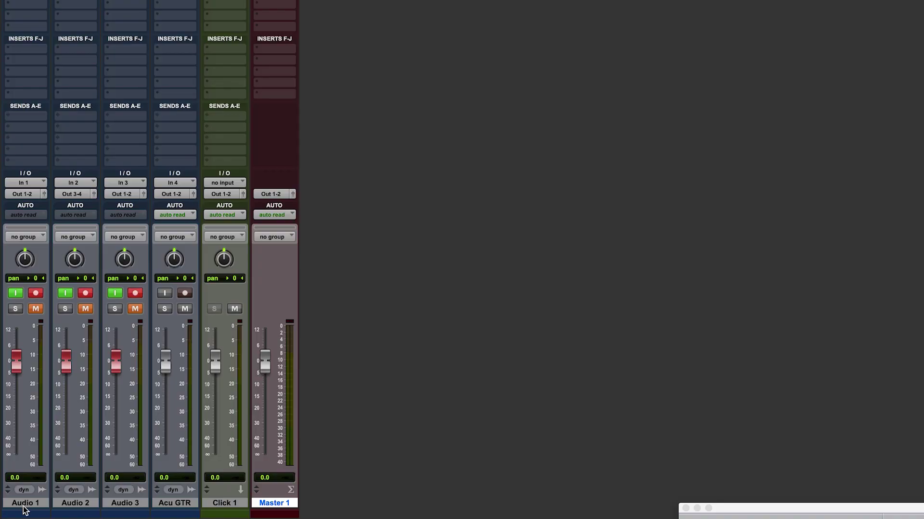
# Rename the Audio 1 track to 'Clean Safty Vox'.
pyautogui.doubleClick(24, 503)
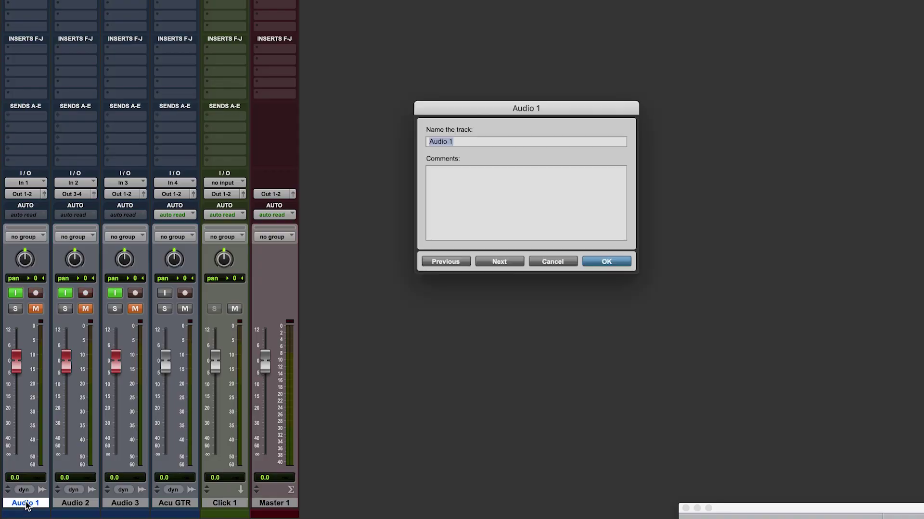
pyautogui.write('Clean Safty Vox')
pyautogui.press('Return')
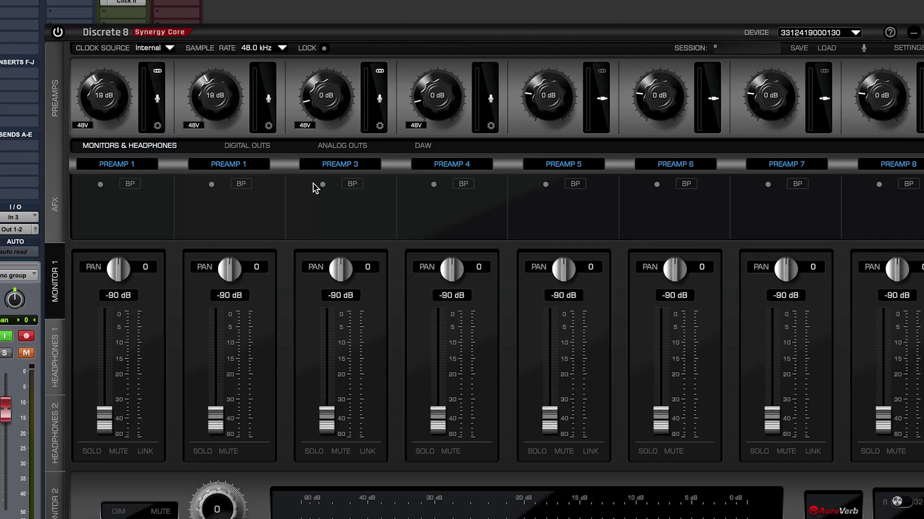
# Feed EMU MIC 1 into the second mixer channel and show preamp 1's mic modeling settings.
pyautogui.click(227, 164)
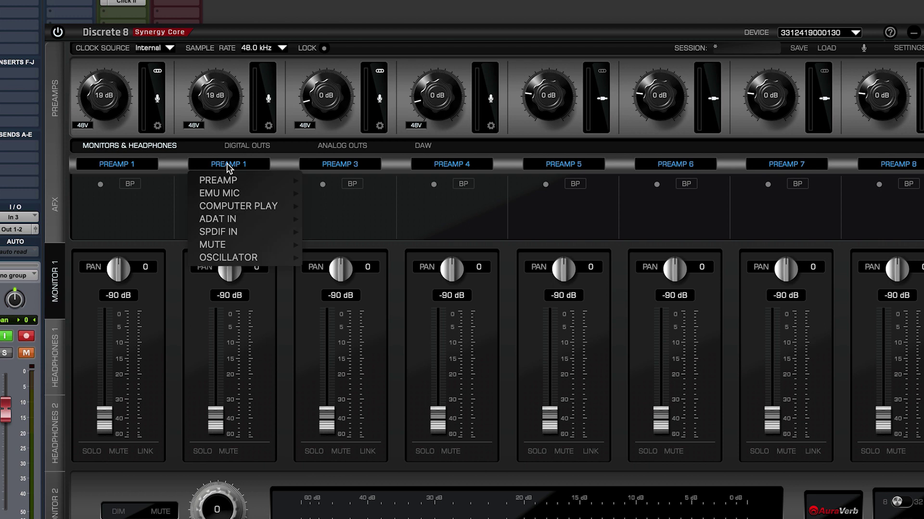
pyautogui.moveTo(227, 190)
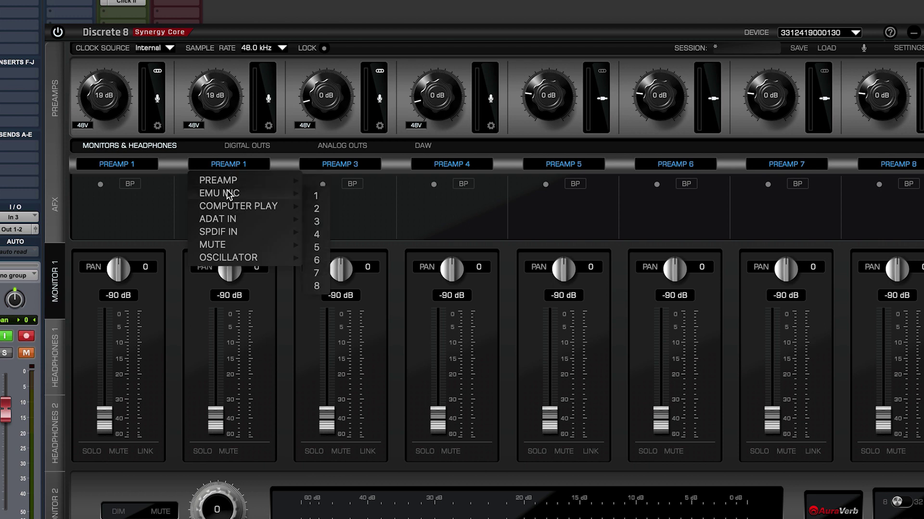
pyautogui.click(312, 199)
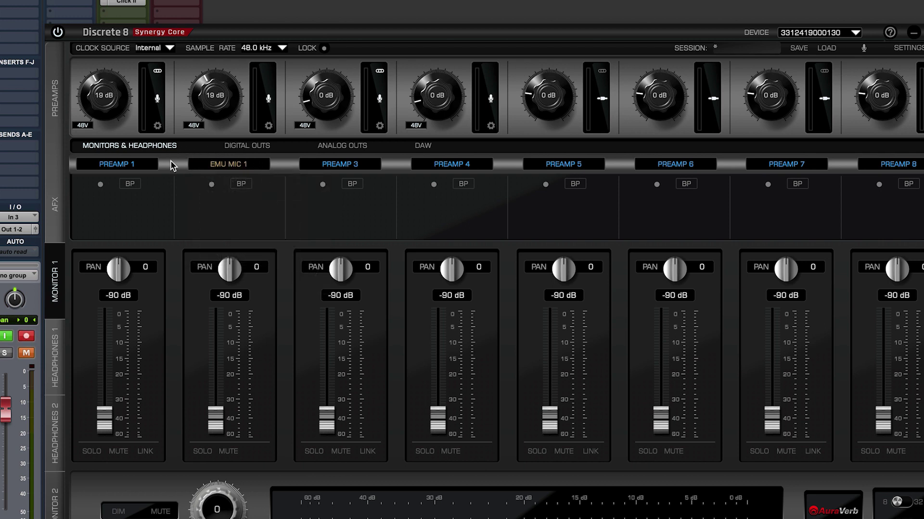
pyautogui.click(158, 127)
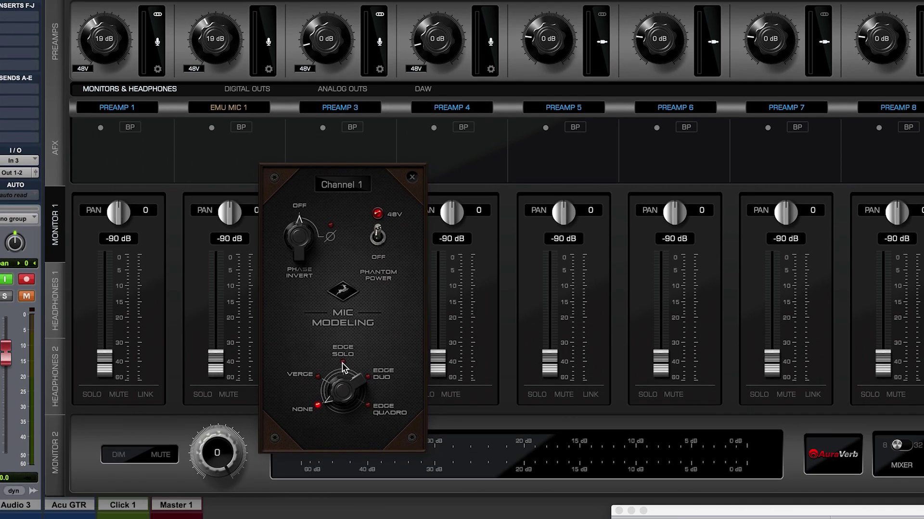
# Switch mic modeling to Edge Solo and, after auditioning several models, choose Berlin M251.
pyautogui.click(343, 364)
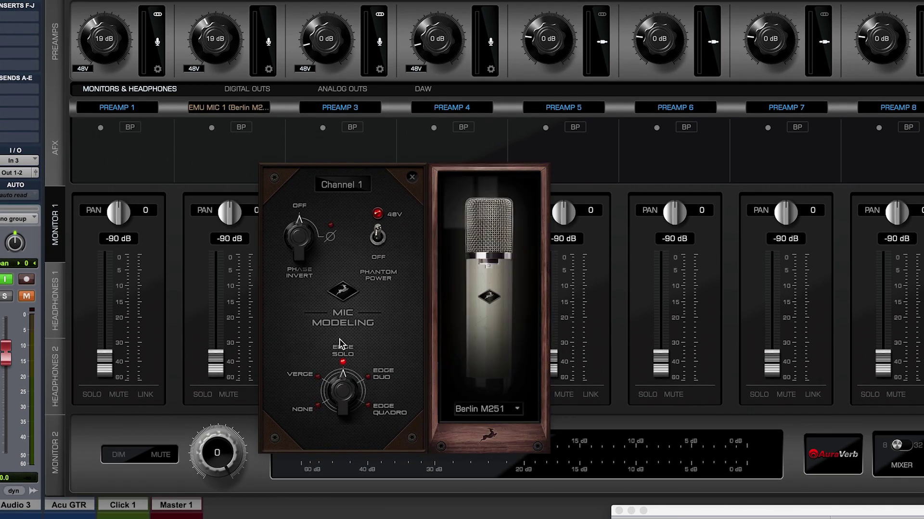
pyautogui.click(485, 409)
pyautogui.click(492, 412)
pyautogui.click(494, 413)
pyautogui.click(488, 431)
pyautogui.click(487, 410)
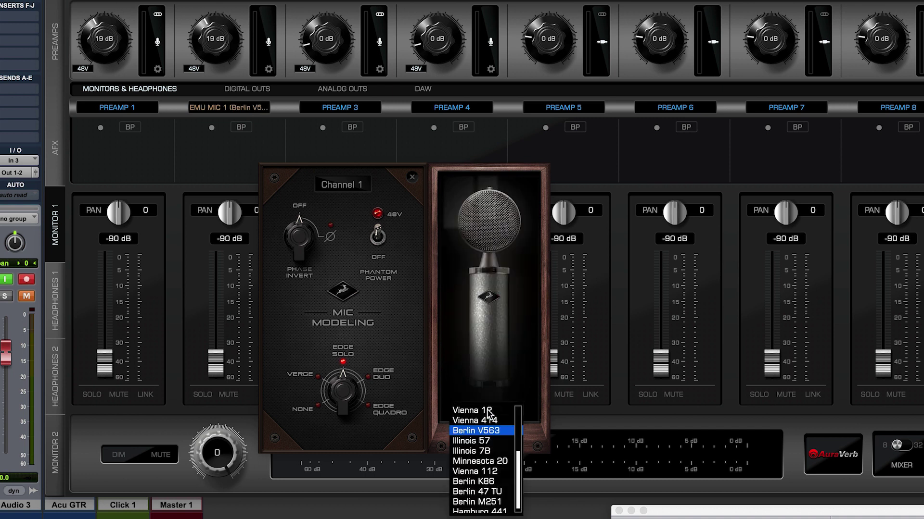
pyautogui.click(493, 471)
pyautogui.click(487, 414)
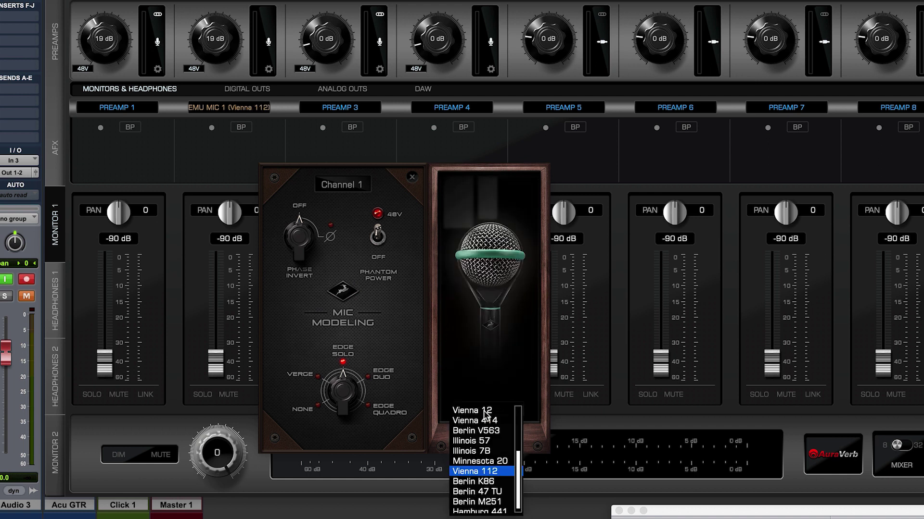
pyautogui.click(489, 501)
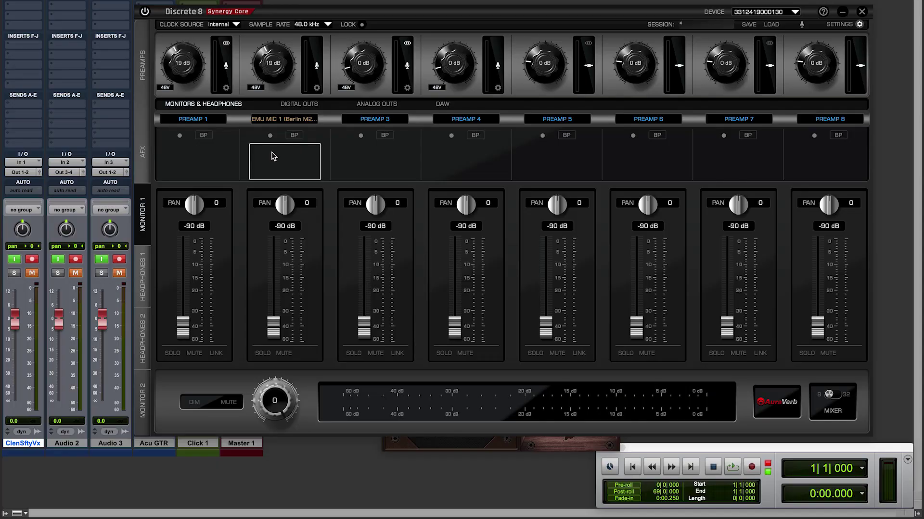
# Open the EMU MIC channel's effects rack and add a VPA-76 vintage preamp.
pyautogui.click(271, 156)
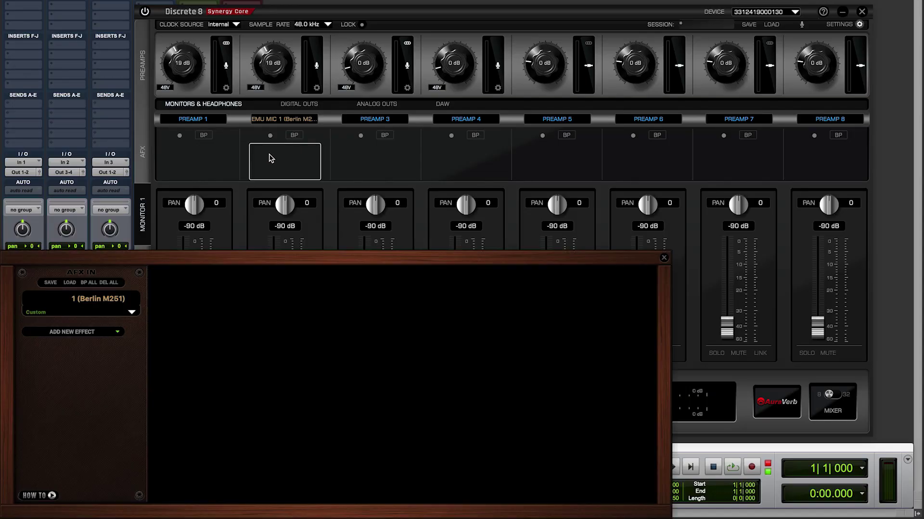
pyautogui.moveTo(232, 255); pyautogui.dragTo(283, 162)
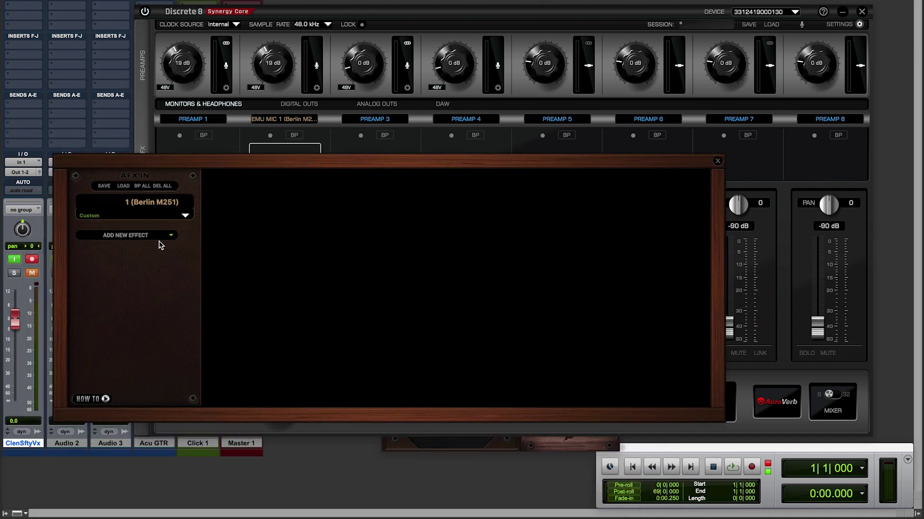
pyautogui.click(145, 235)
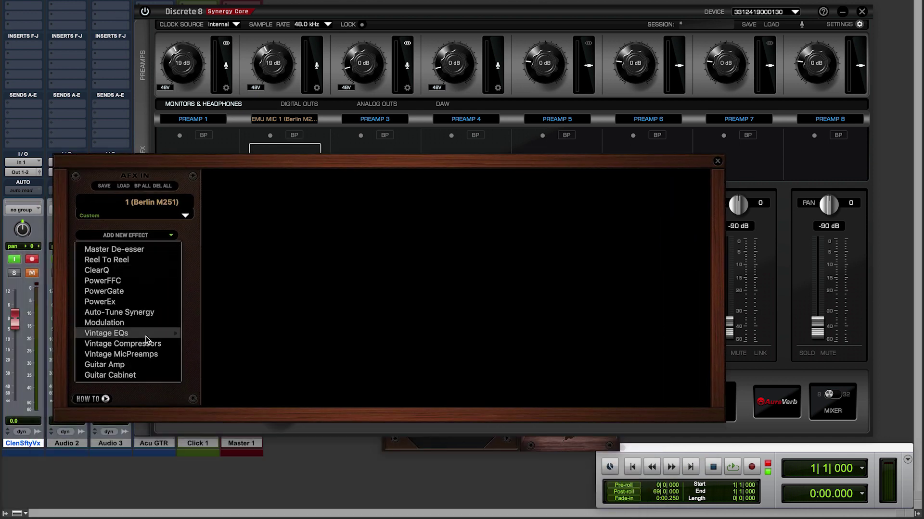
pyautogui.moveTo(147, 355)
pyautogui.click(204, 368)
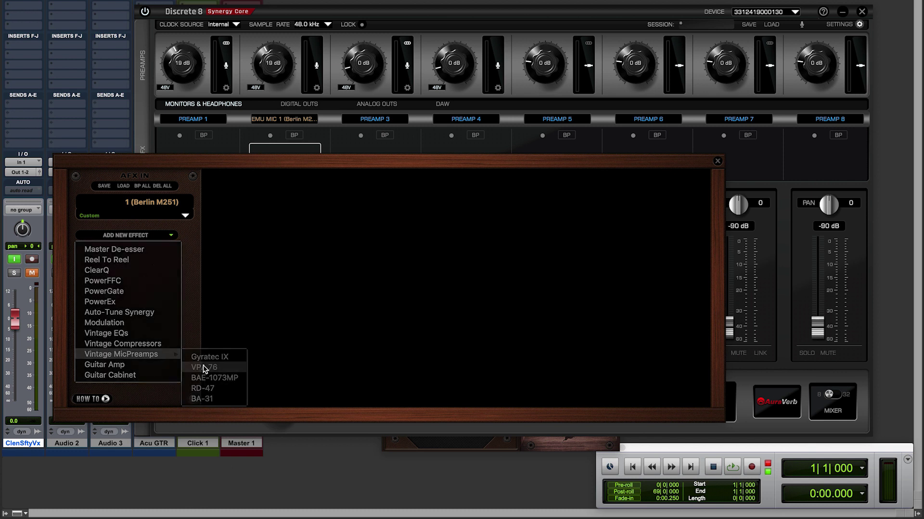
# Add the MG4+ EQ and then the Opto 2A compressor below the VPA-76.
pyautogui.click(130, 256)
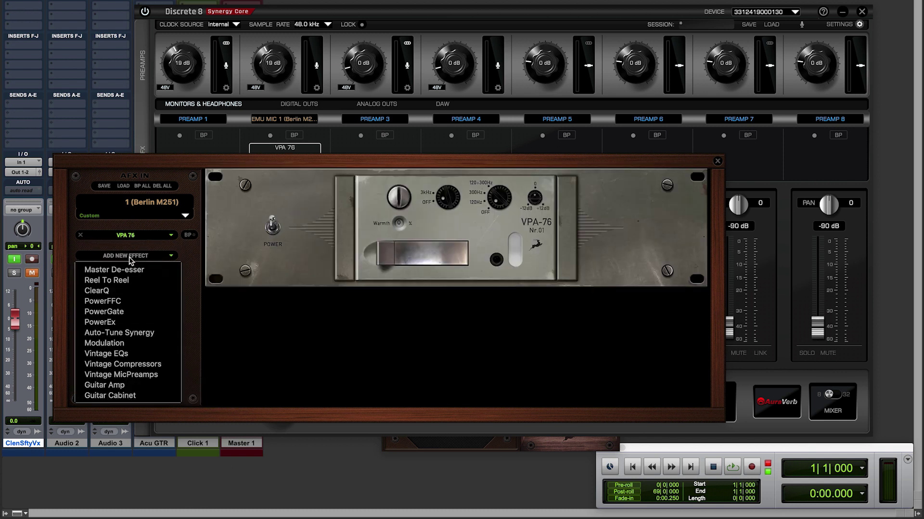
pyautogui.moveTo(127, 354)
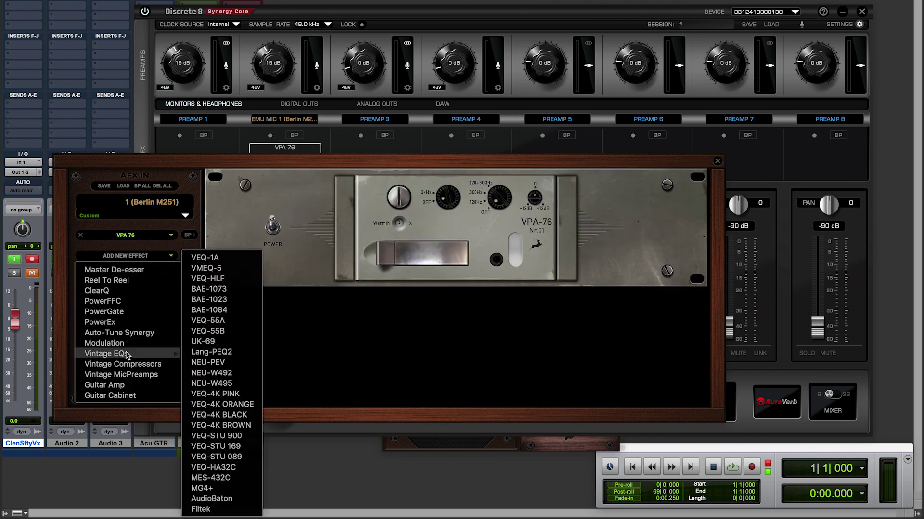
pyautogui.click(211, 489)
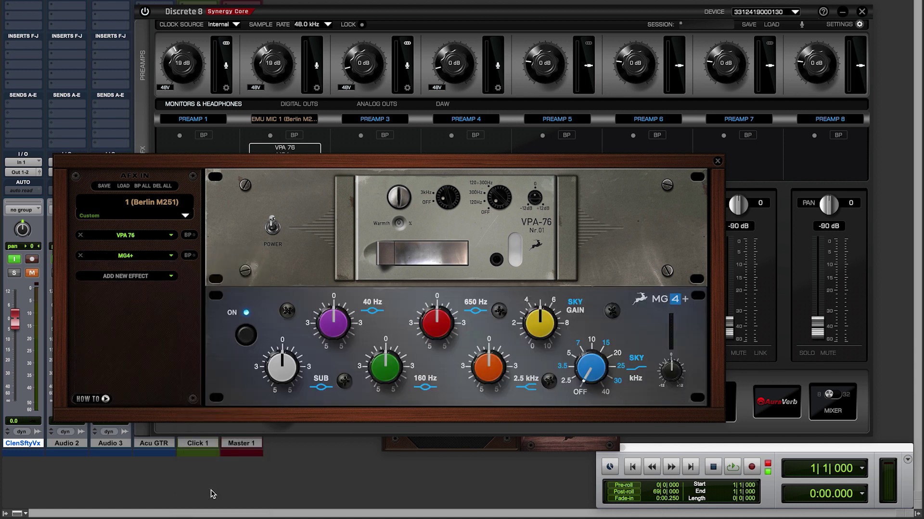
pyautogui.click(125, 277)
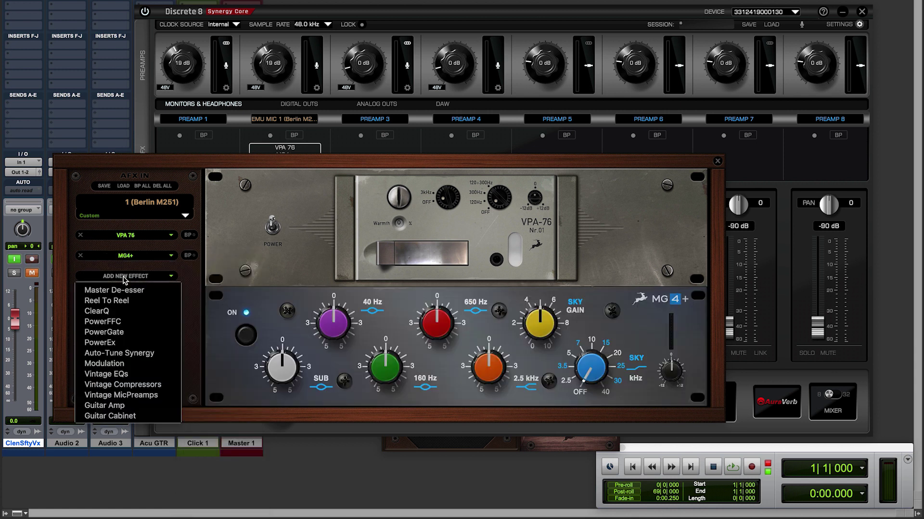
pyautogui.moveTo(126, 385)
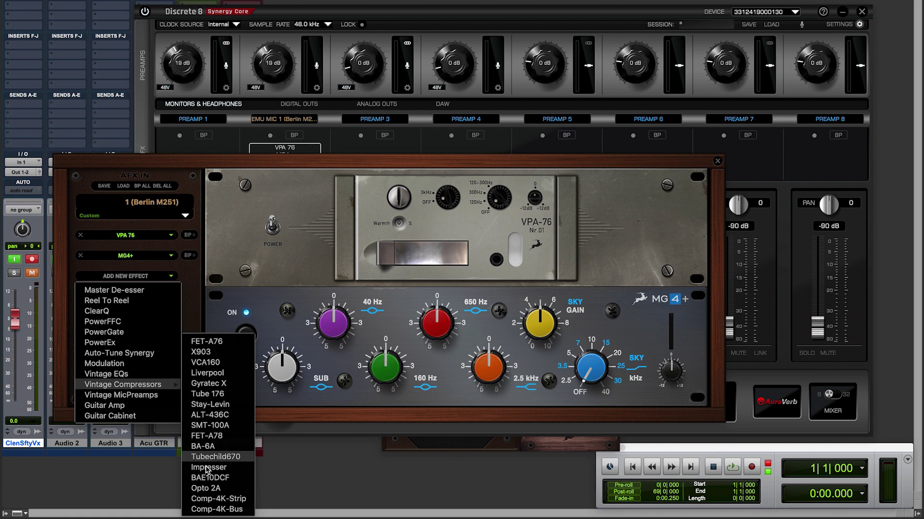
pyautogui.click(209, 489)
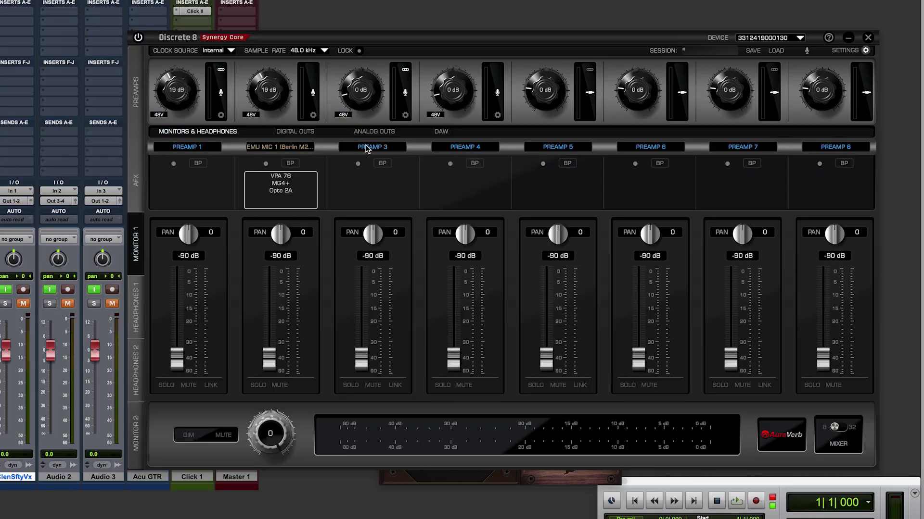
# Set channel 3's input source to Preamp 1.
pyautogui.click(366, 149)
pyautogui.moveTo(366, 162)
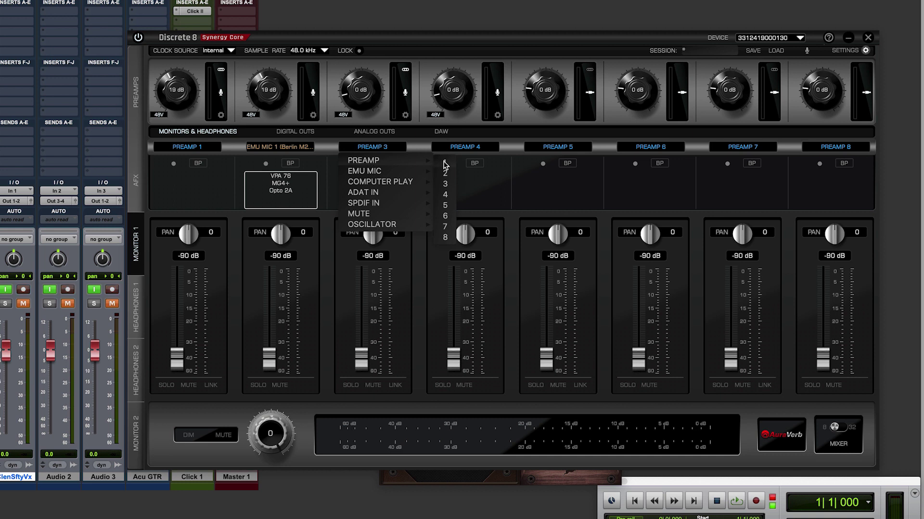
pyautogui.click(445, 163)
# Add Auto-Tune Synergy to channel 3 with retune speed about 361 and Classic mode on.
pyautogui.click(377, 189)
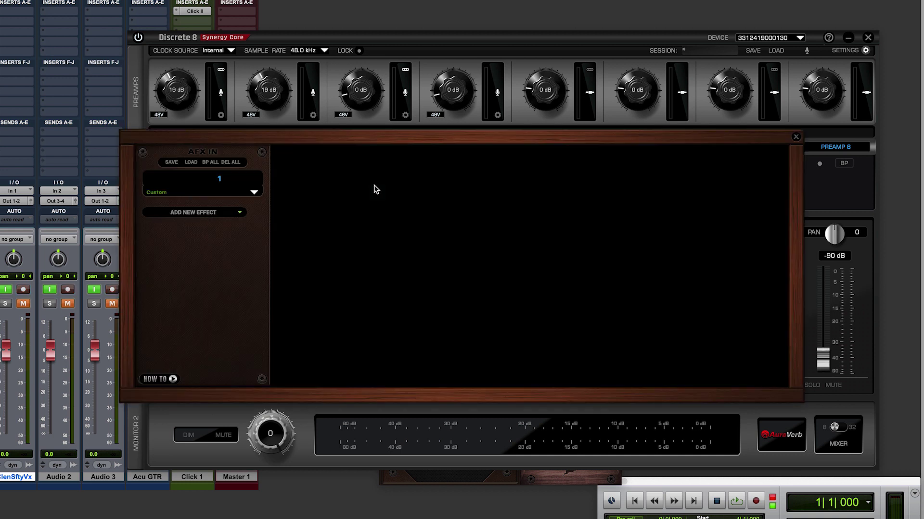
pyautogui.click(189, 213)
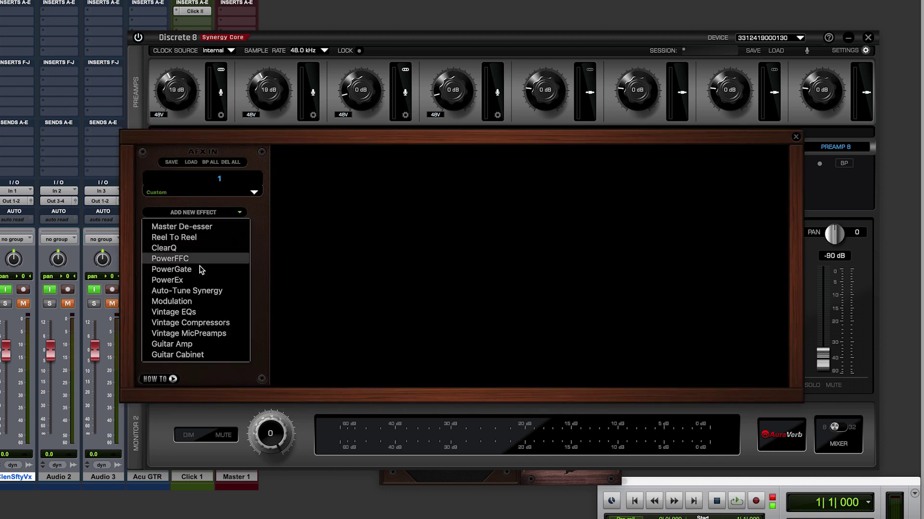
pyautogui.click(202, 291)
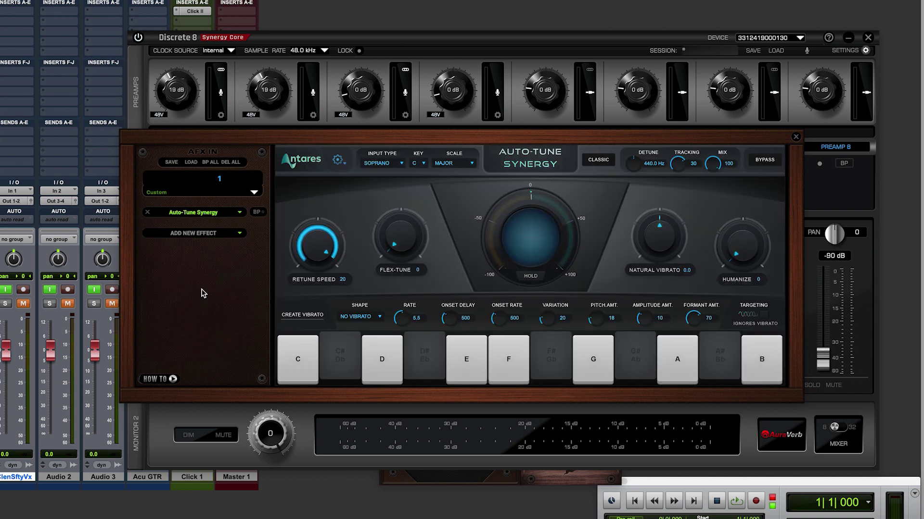
pyautogui.moveTo(318, 247); pyautogui.dragTo(321, 263)
pyautogui.moveTo(319, 309); pyautogui.dragTo(340, 366)
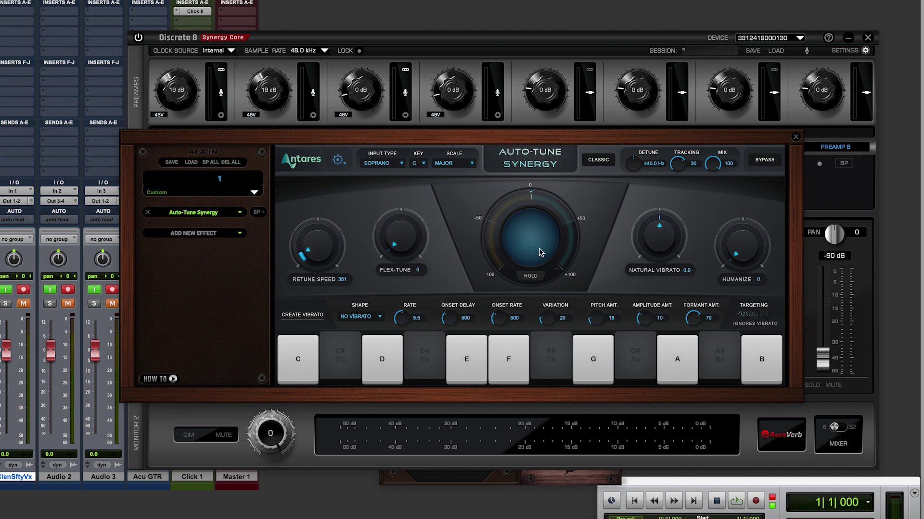
pyautogui.click(599, 162)
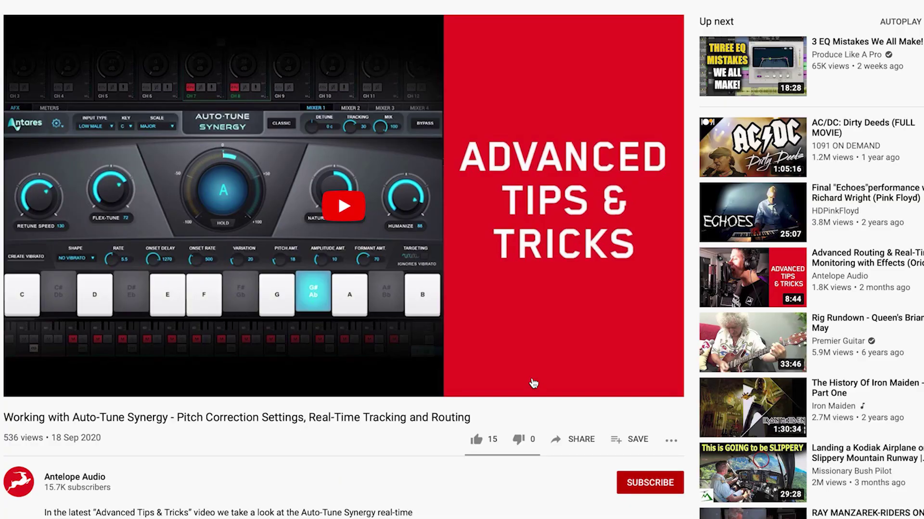
pyautogui.click(533, 383)
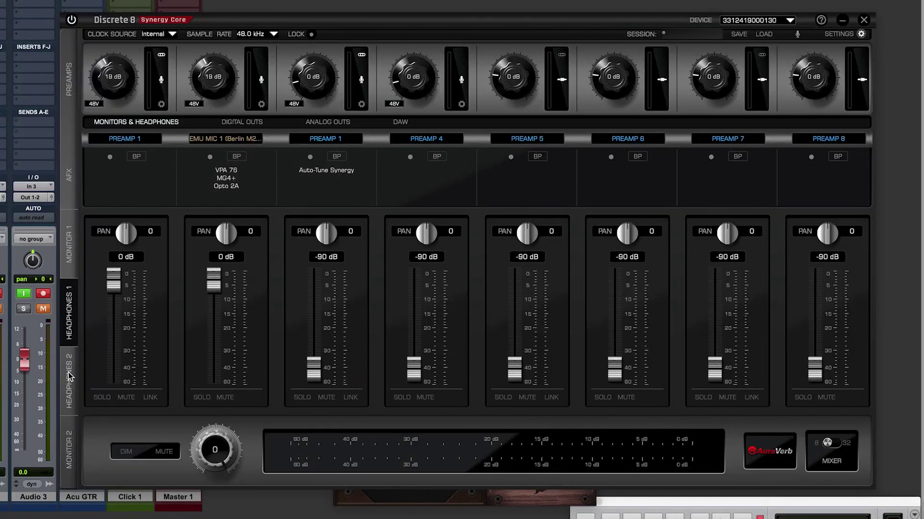
# Toggle the mixer view on Headphones 2 and Headphones 1, then display the Monitor 1 mix.
pyautogui.click(70, 378)
pyautogui.click(837, 445)
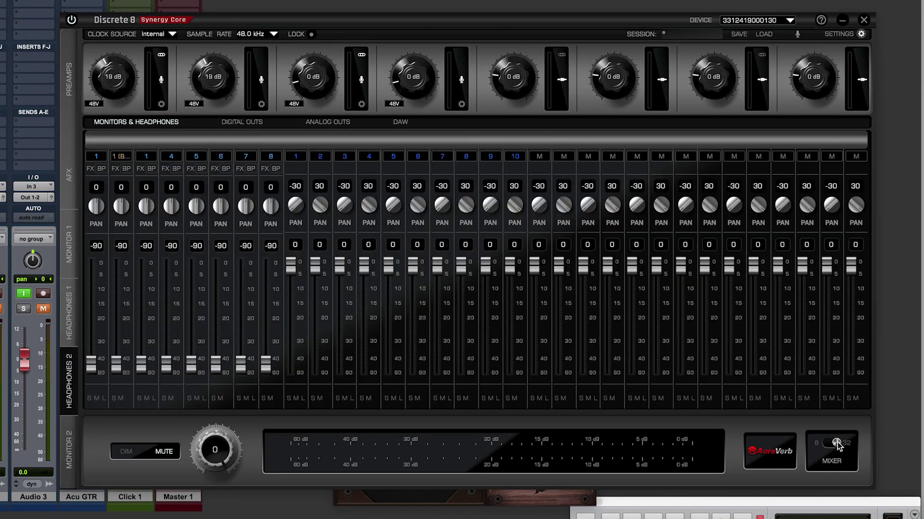
pyautogui.click(70, 306)
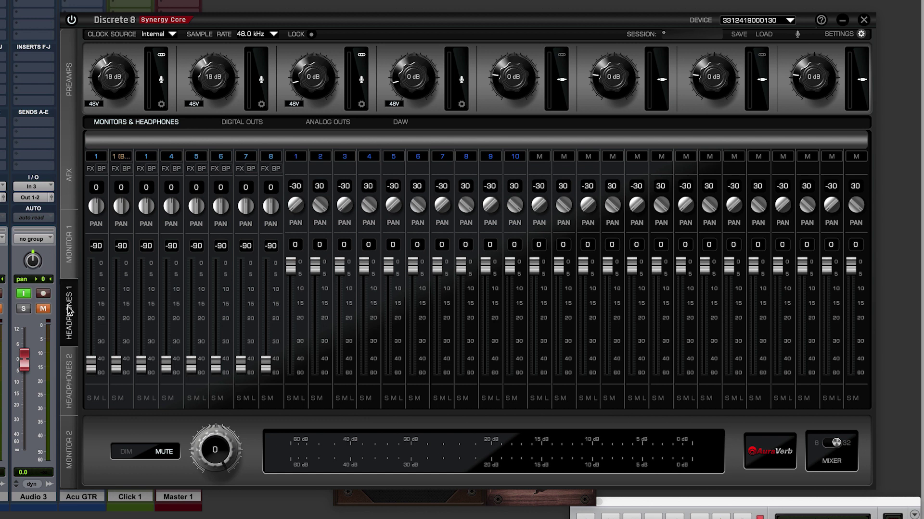
pyautogui.click(837, 445)
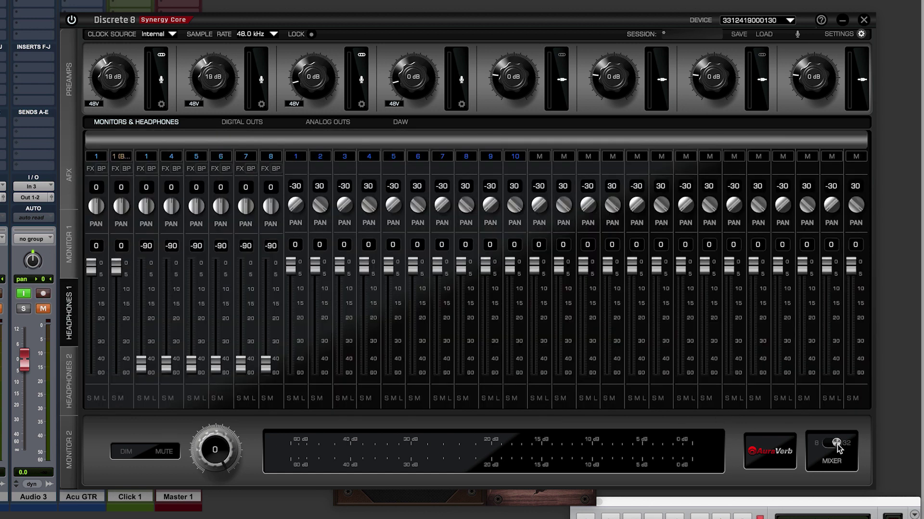
pyautogui.click(68, 245)
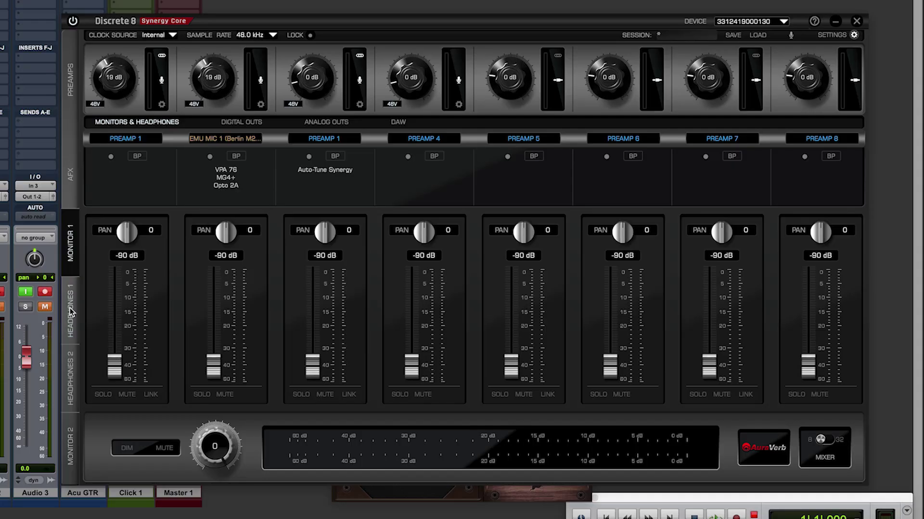
# In Headphones 1, raise channel 3 to 0 dB and assign strips 9–10 to Computer Play 1–2.
pyautogui.click(71, 312)
pyautogui.moveTo(312, 374); pyautogui.dragTo(324, 243)
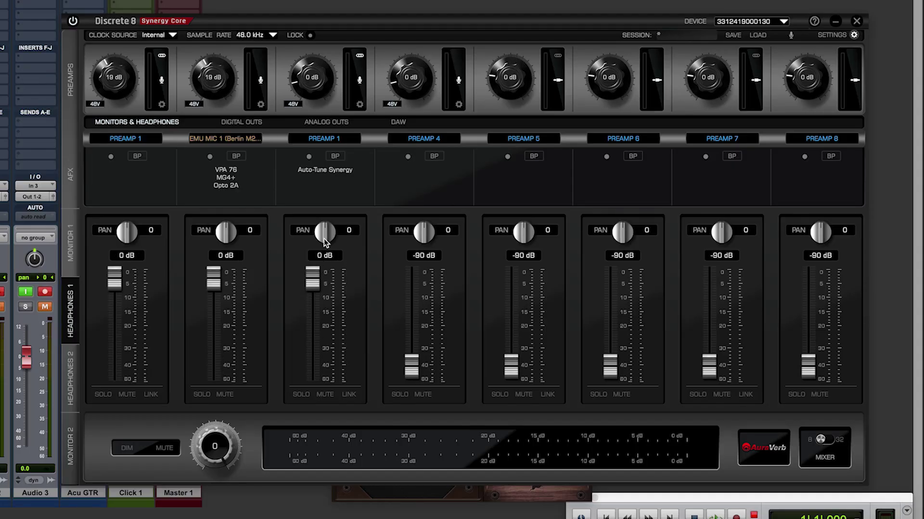
pyautogui.click(821, 439)
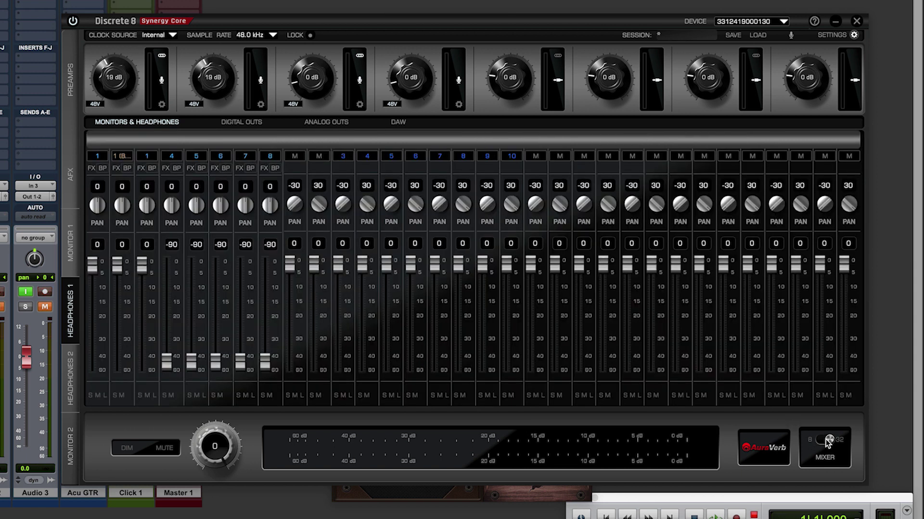
pyautogui.click(296, 157)
pyautogui.moveTo(308, 193)
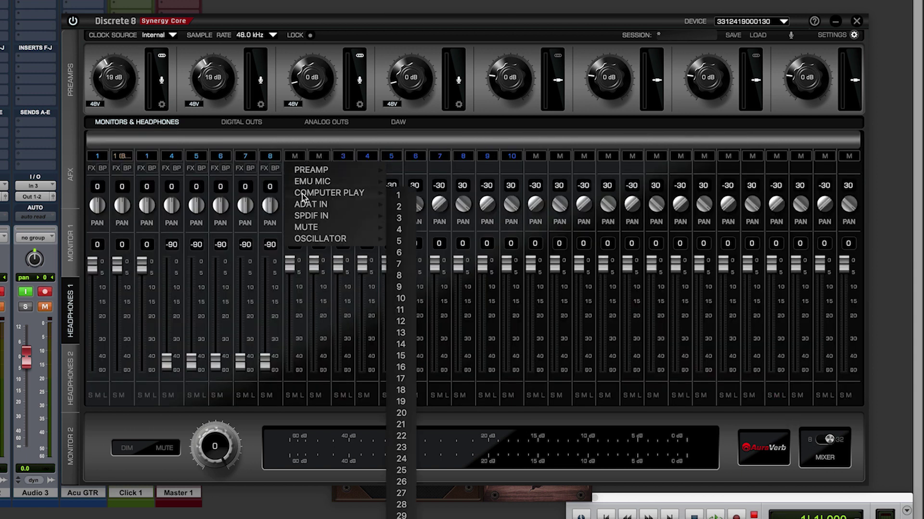
pyautogui.click(401, 197)
pyautogui.click(319, 156)
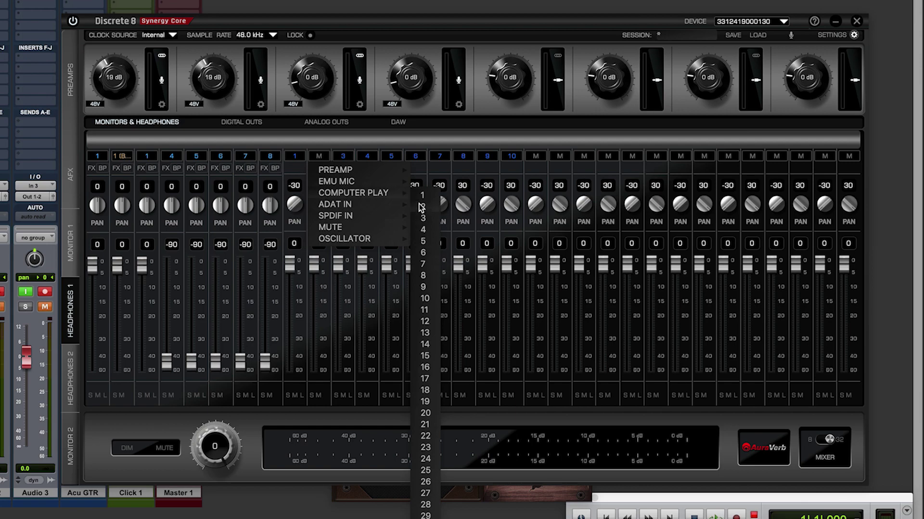
pyautogui.click(422, 206)
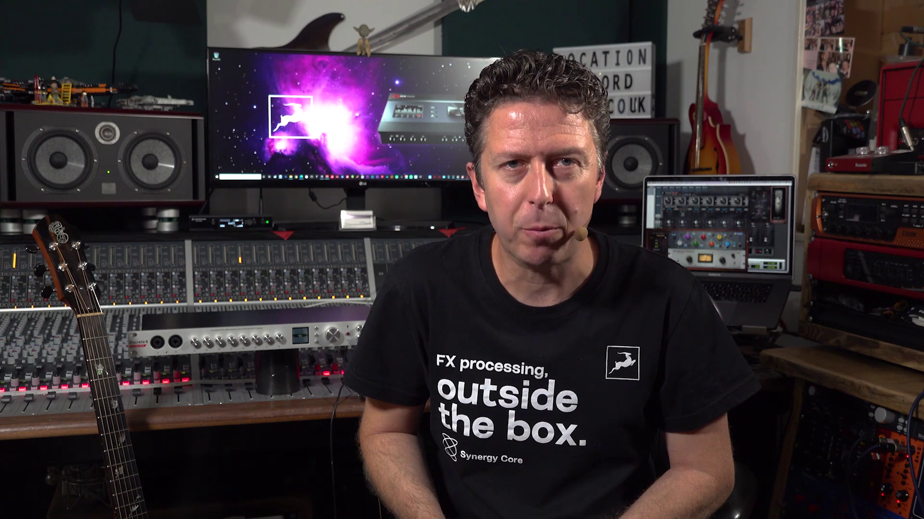
# Route the Click 1 track to outputs 3-4 and lower playback channels 3–4 to -36 dB.
pyautogui.click(190, 204)
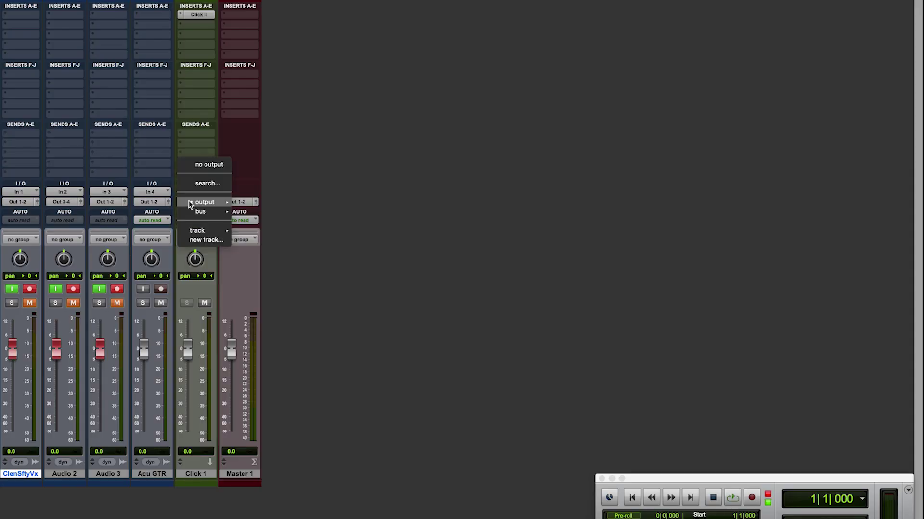
pyautogui.moveTo(190, 204)
pyautogui.click(258, 129)
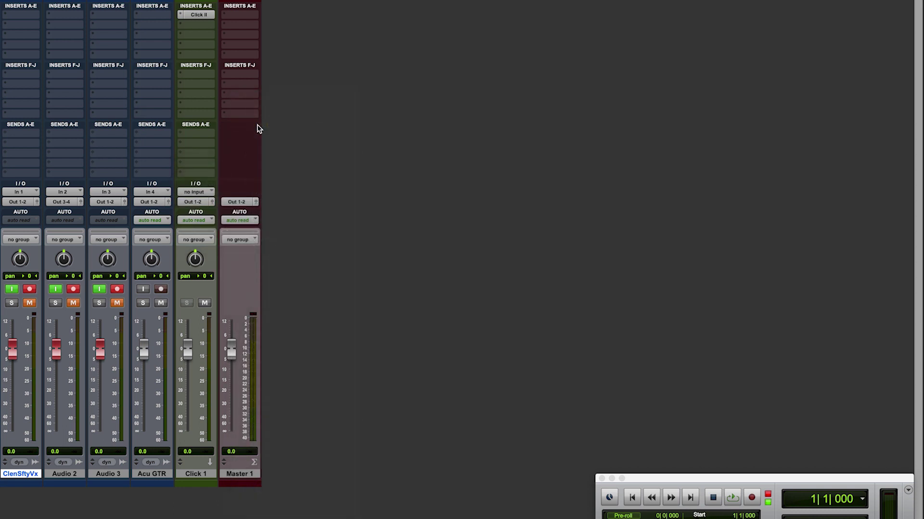
pyautogui.press('space')
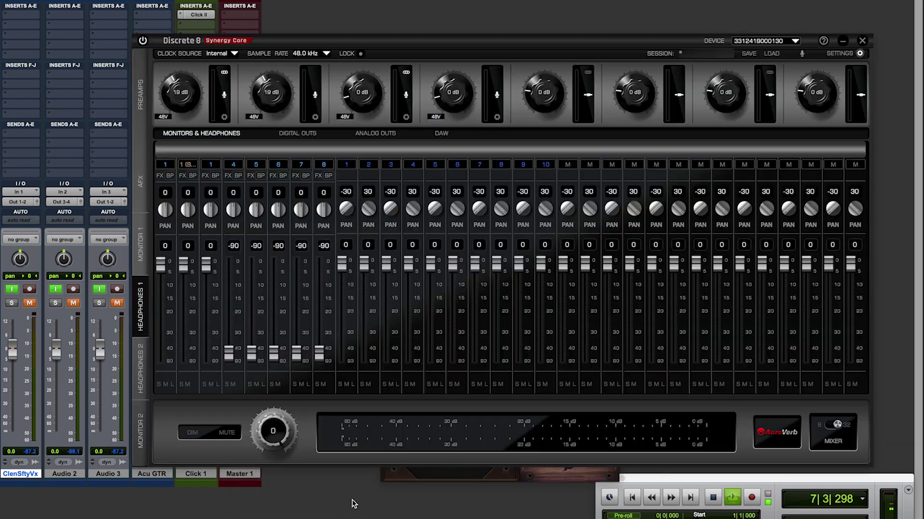
pyautogui.moveTo(386, 265); pyautogui.dragTo(386, 301)
pyautogui.moveTo(408, 266); pyautogui.dragTo(408, 307)
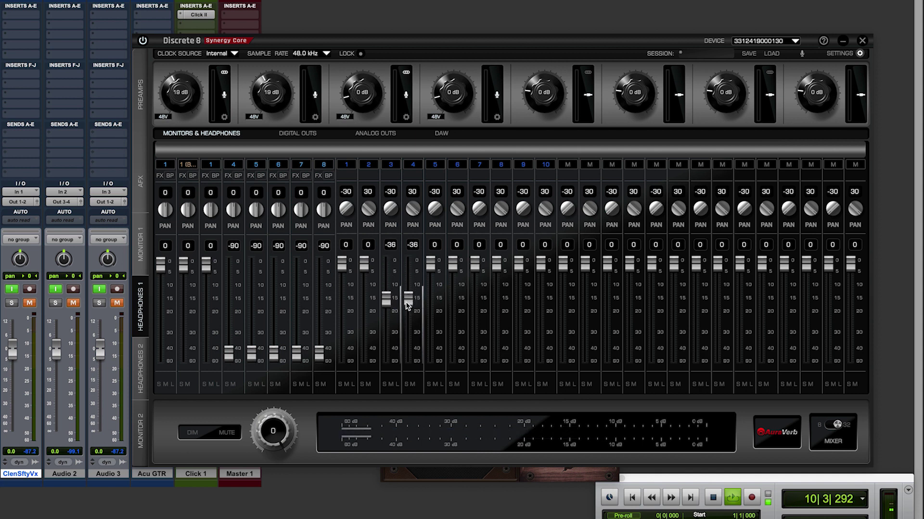